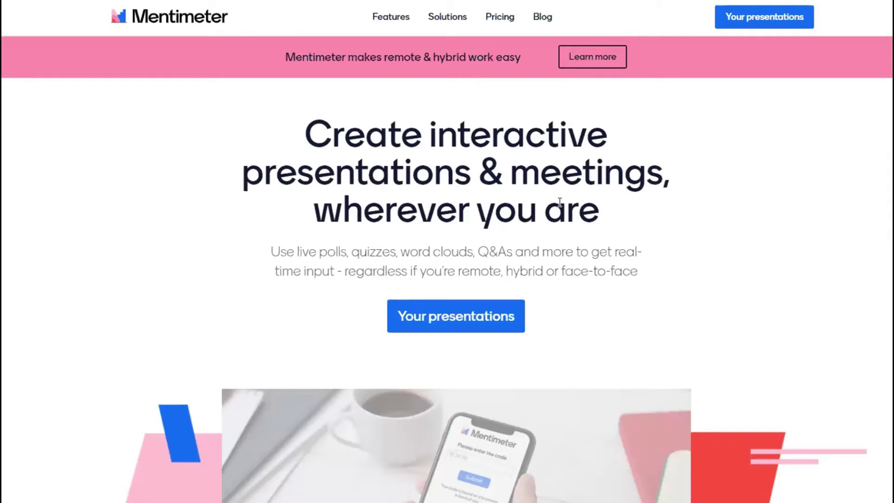
Step: Go to your presentations and start creating a new presentation
{"action": "left_click", "coordinate": [730, 22]}
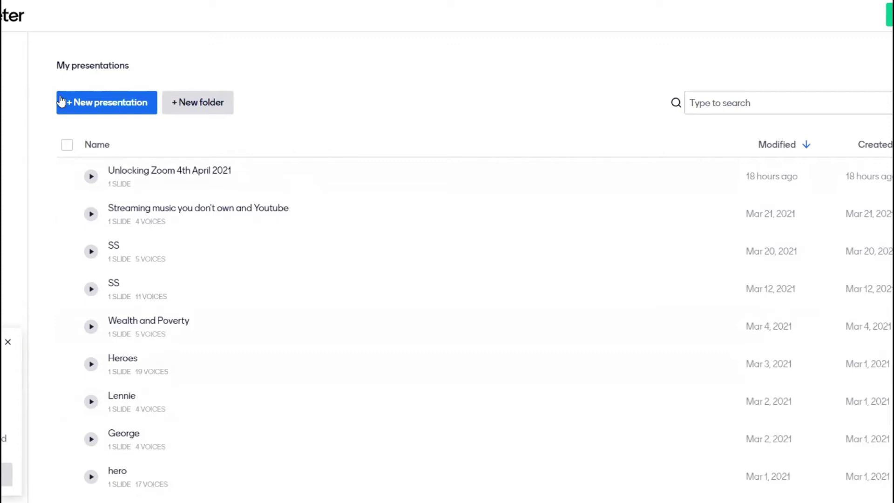
{"action": "left_click", "coordinate": [109, 104]}
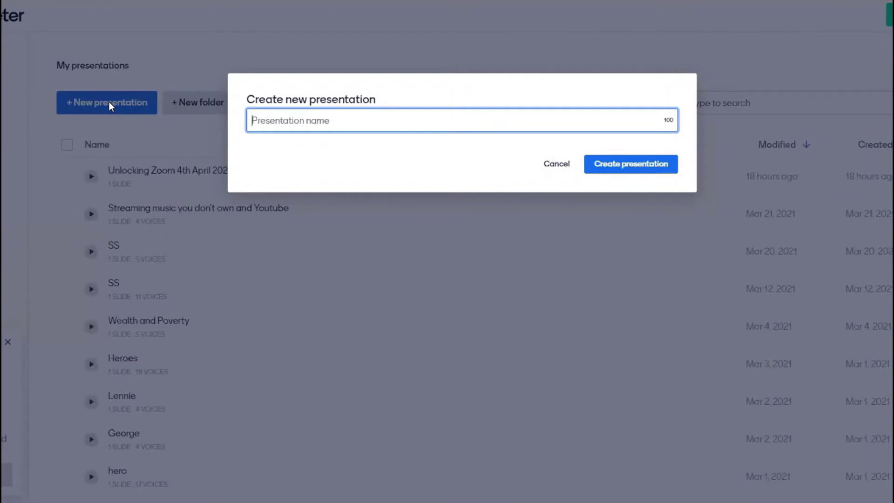
{"action": "type", "text": "Qu"}
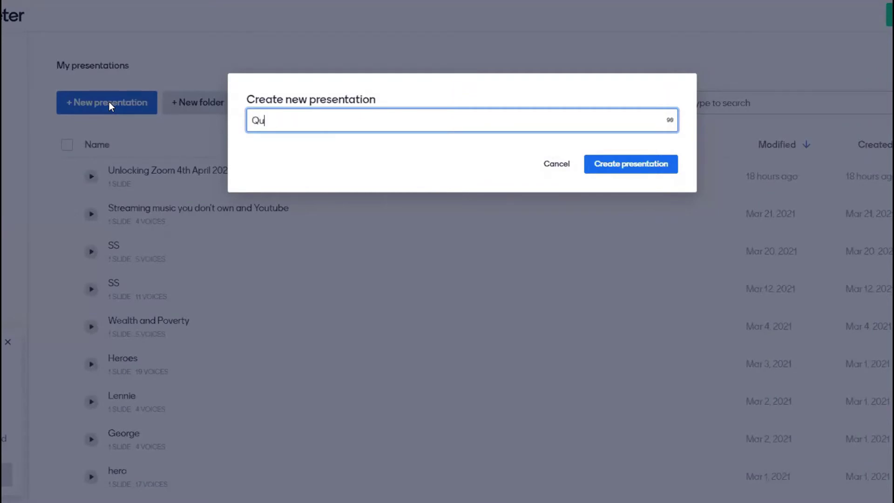
{"action": "type", "text": "estion and A"}
{"action": "key", "text": "BackSpace"}
{"action": "key", "text": "BackSpace"}
{"action": "key", "text": "BackSpace"}
{"action": "key", "text": "BackSpace"}
{"action": "key", "text": "BackSpace"}
{"action": "key", "text": "BackSpace"}
{"action": "key", "text": "BackSpace"}
{"action": "key", "text": "BackSpace"}
{"action": "key", "text": "BackSpace"}
{"action": "key", "text": "BackSpace"}
{"action": "key", "text": "BackSpace"}
{"action": "key", "text": "BackSpace"}
{"action": "key", "text": "BackSpace"}
{"action": "key", "text": "BackSpace"}
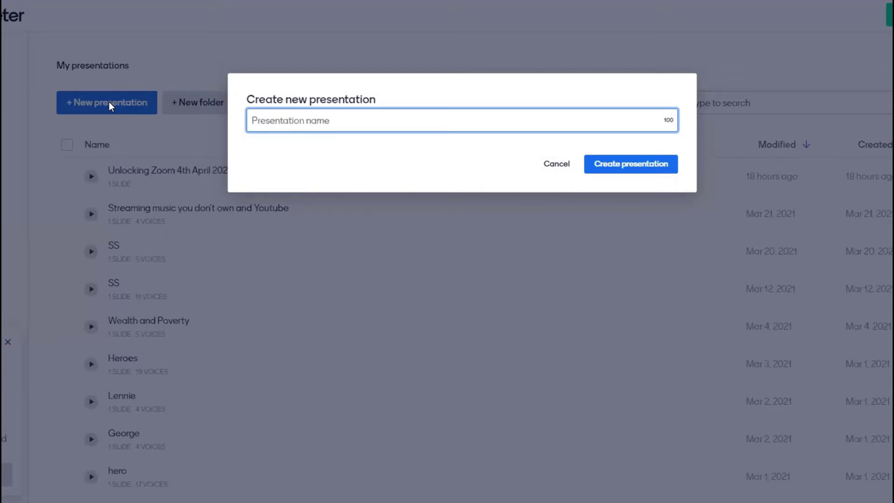
Step: Name the new presentation "Q&A" and create it
{"action": "type", "text": "Q"}
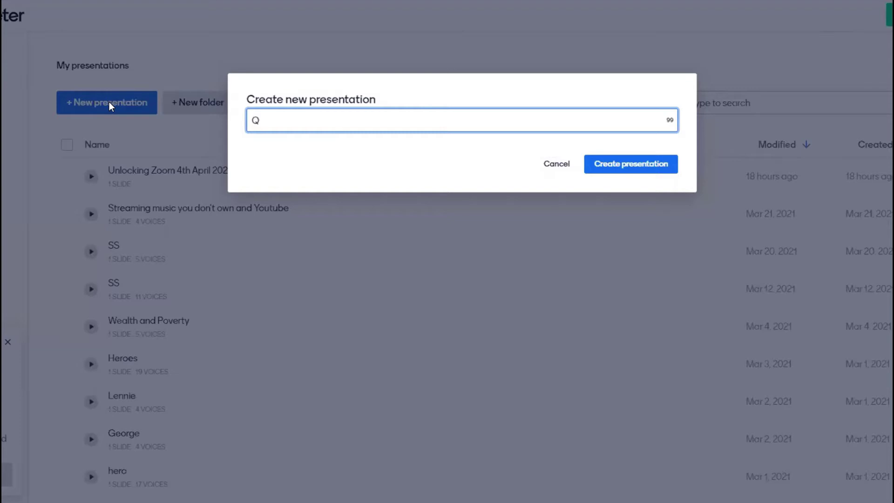
{"action": "type", "text": "$"}
{"action": "key", "text": "BackSpace"}
{"action": "type", "text": "&A"}
{"action": "left_click", "coordinate": [615, 163]}
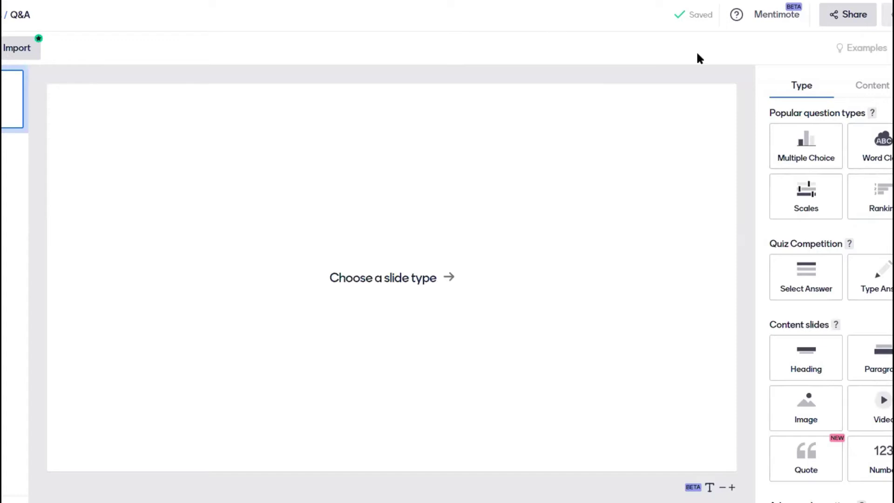
Step: Preview the Multiple Choice, Word Cloud, Ranking, Scales, Select Answer and Type Answer slide types
{"action": "left_click", "coordinate": [809, 154]}
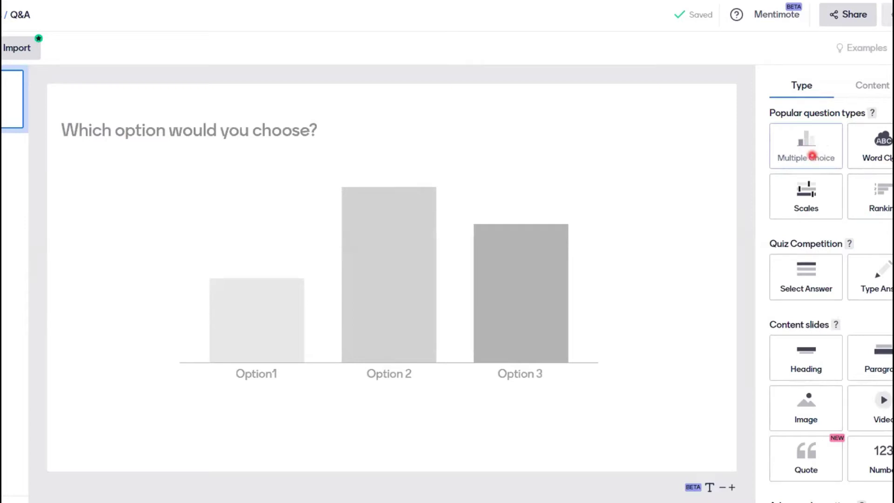
{"action": "left_click", "coordinate": [892, 154]}
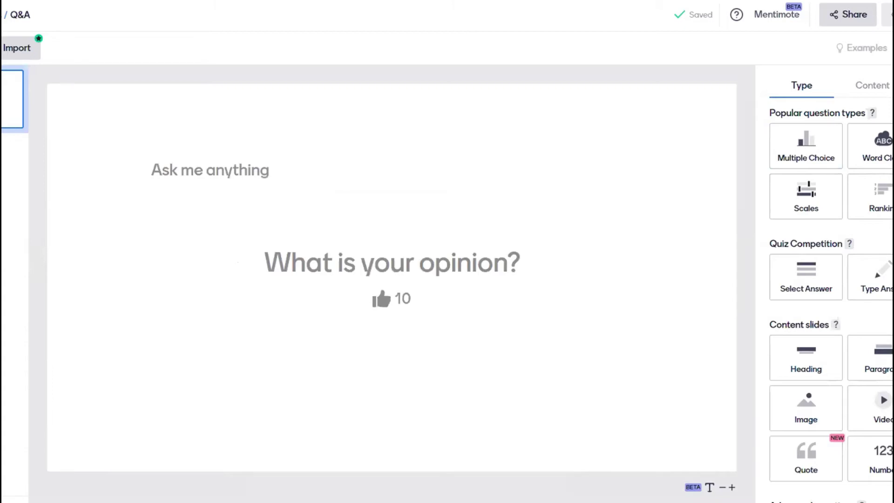
{"action": "left_click", "coordinate": [867, 211]}
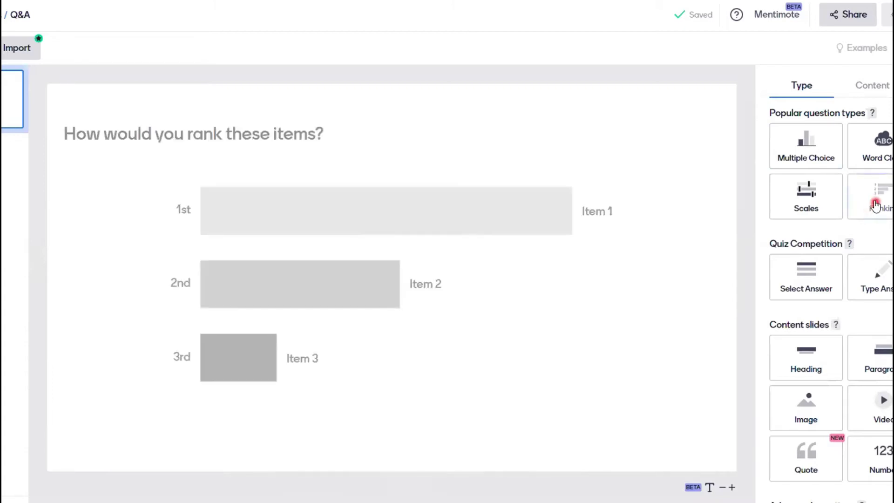
{"action": "left_click", "coordinate": [809, 201]}
{"action": "left_click", "coordinate": [806, 289]}
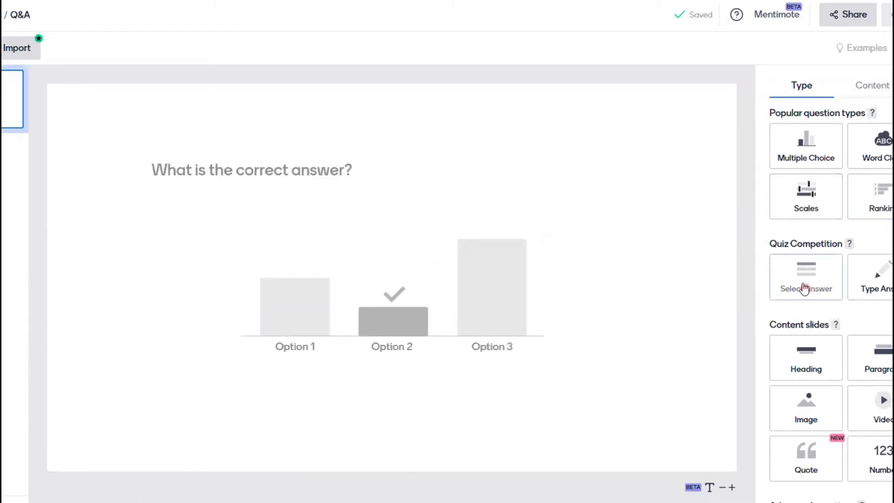
{"action": "left_click", "coordinate": [869, 283]}
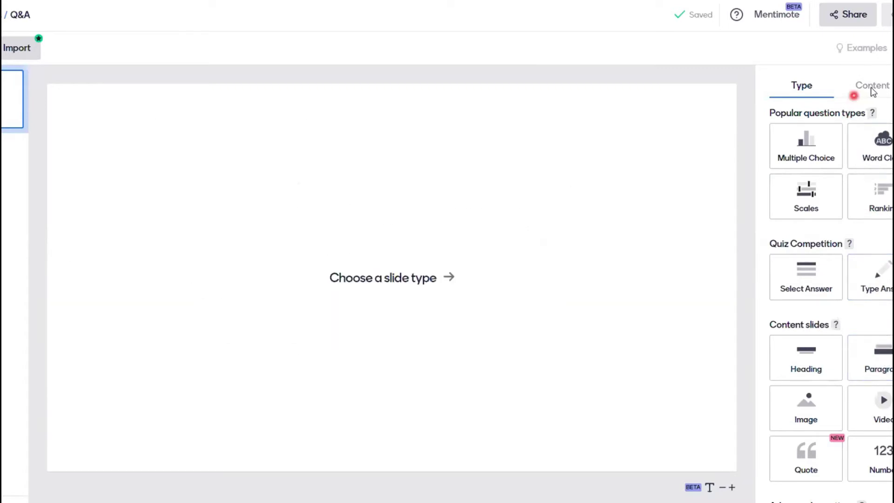
Step: Set the empty slide's type to Word Cloud
{"action": "left_click", "coordinate": [885, 160]}
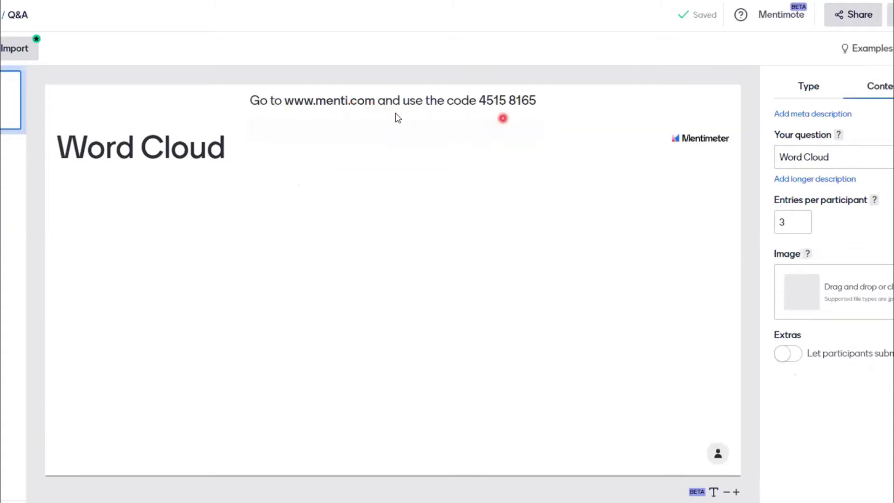
{"action": "mouse_move", "coordinate": [393, 112]}
Step: Copy the presentation's voting link from the sharing options and close them
{"action": "left_click", "coordinate": [849, 19]}
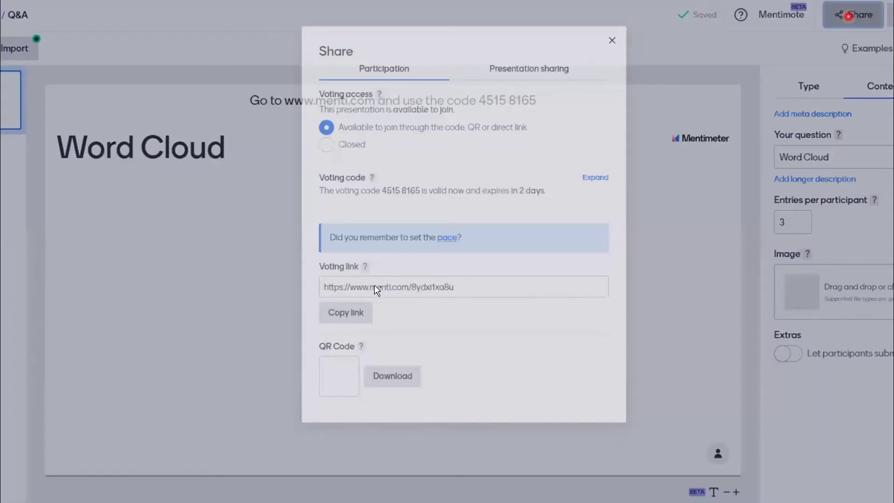
{"action": "left_click", "coordinate": [330, 300]}
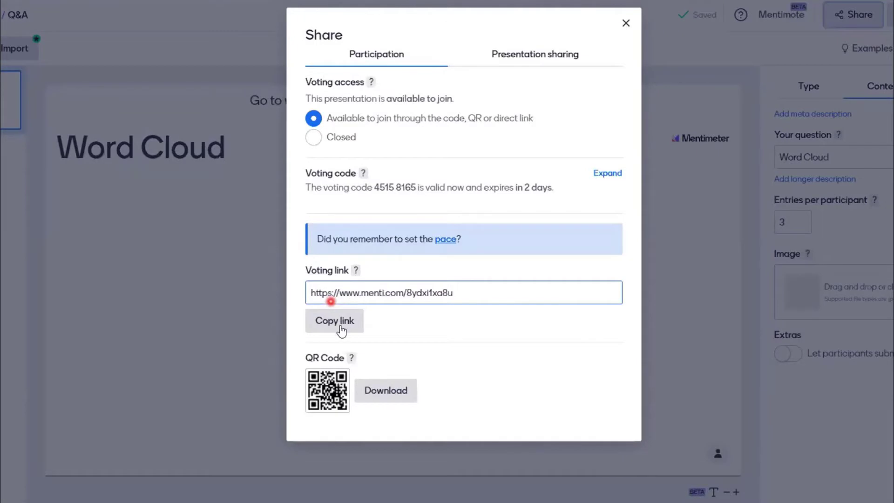
{"action": "left_click", "coordinate": [351, 320]}
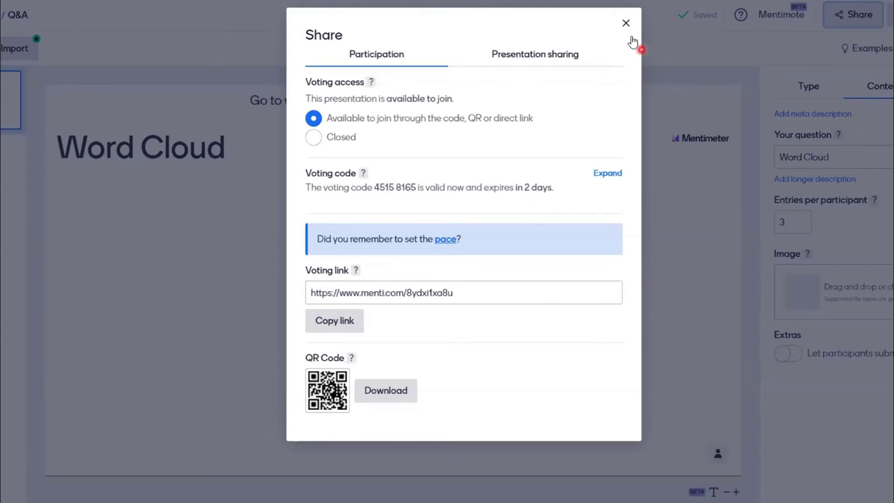
{"action": "left_click", "coordinate": [626, 23]}
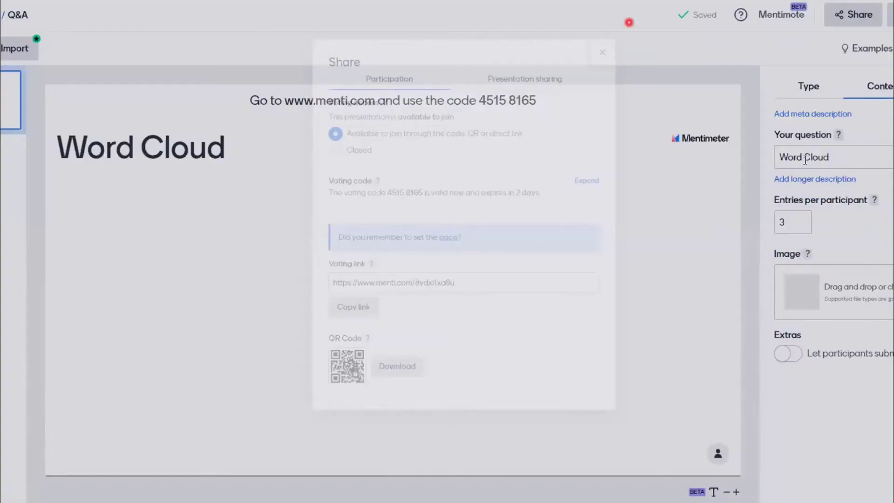
Step: Replace the word cloud's question with "In one word what did you learn today"
{"action": "left_click", "coordinate": [805, 160]}
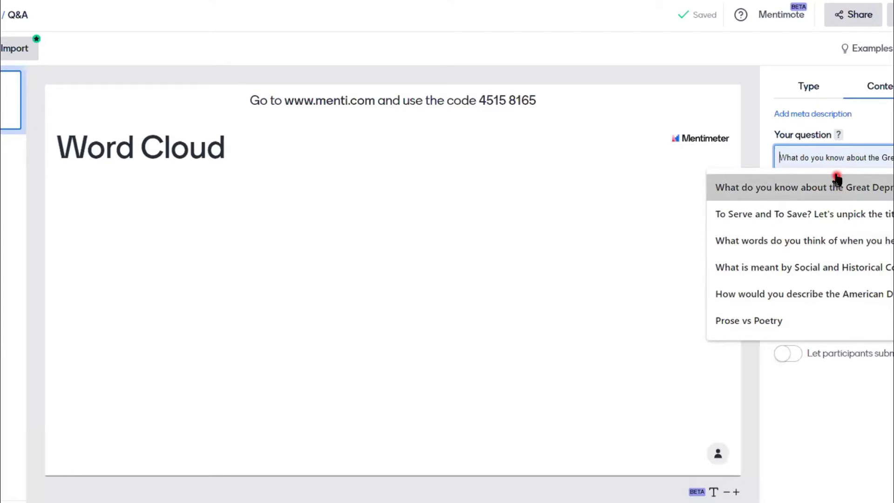
{"action": "key", "text": "Escape"}
{"action": "key", "text": "BackSpace"}
{"action": "key", "text": "BackSpace"}
{"action": "key", "text": "BackSpace"}
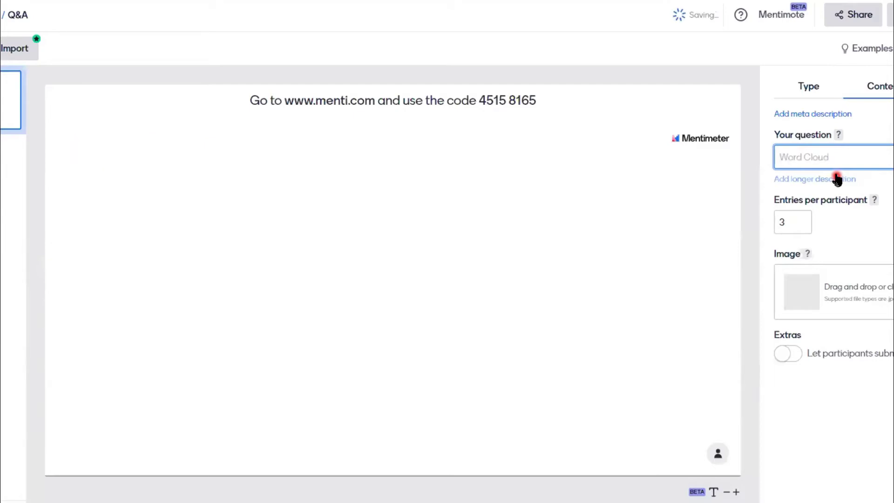
{"action": "type", "text": "I"}
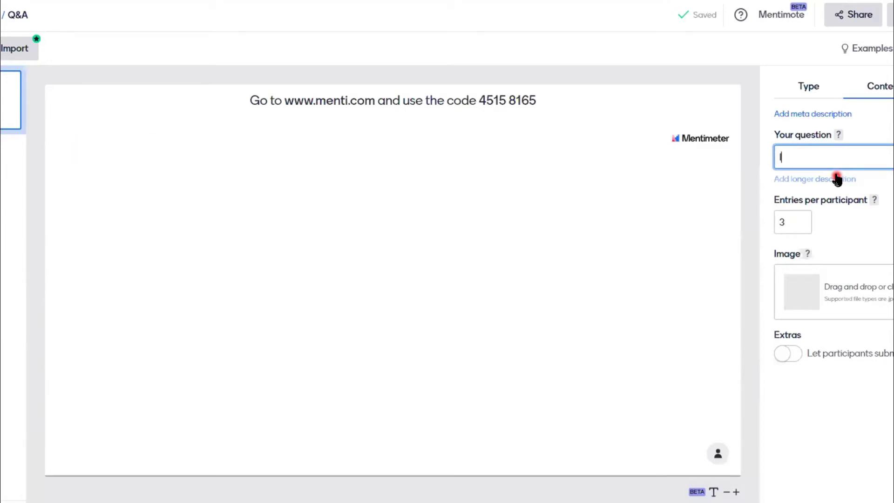
{"action": "type", "text": "n one"}
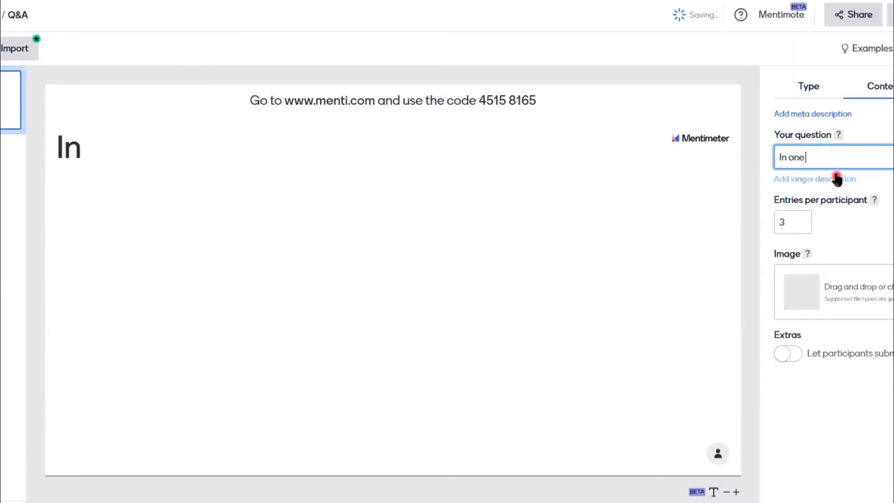
{"action": "type", "text": " word w"}
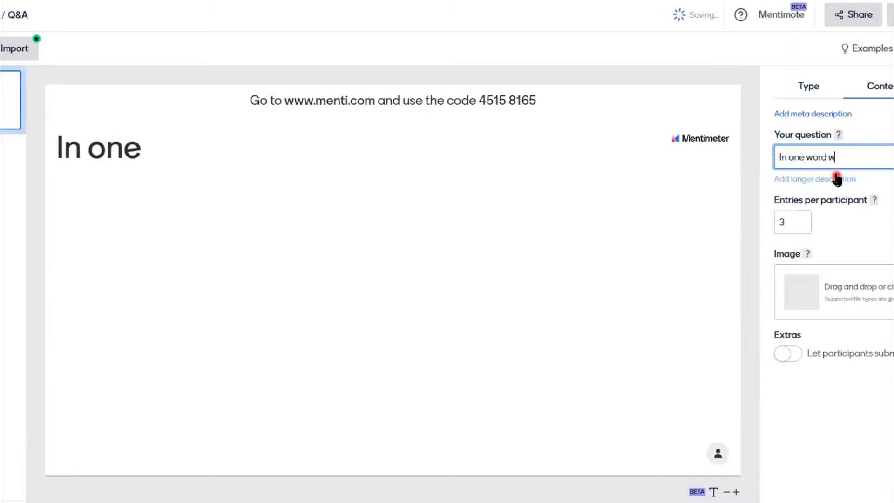
{"action": "type", "text": "hat "}
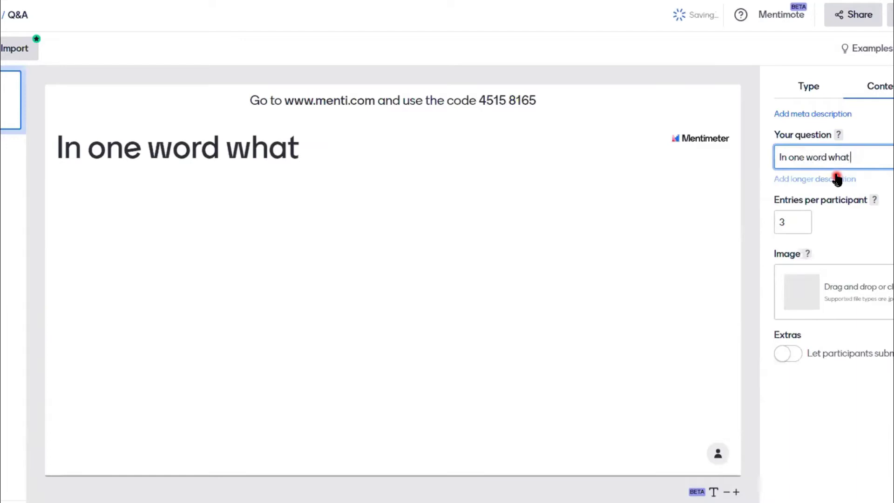
{"action": "type", "text": "did you"}
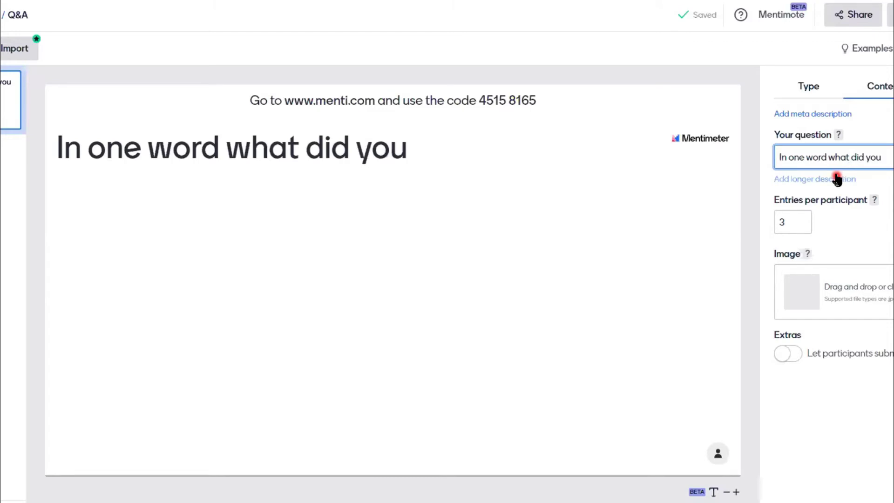
{"action": "type", "text": " lea"}
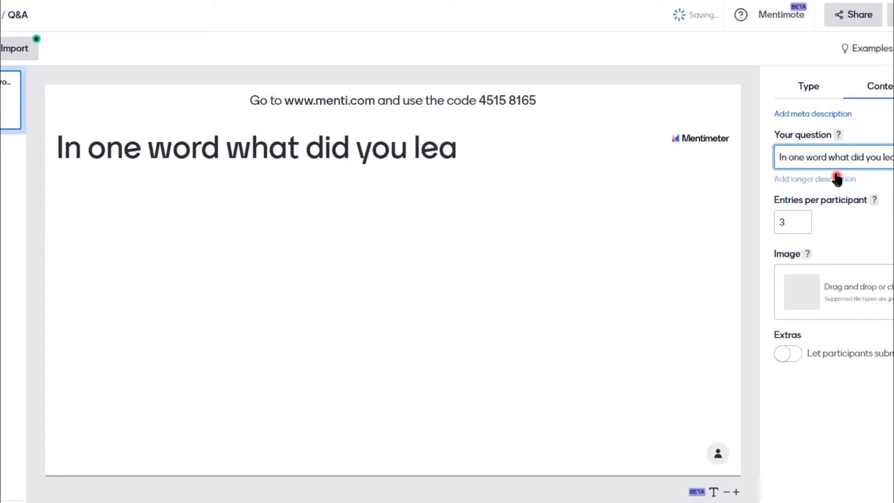
{"action": "type", "text": "rn today"}
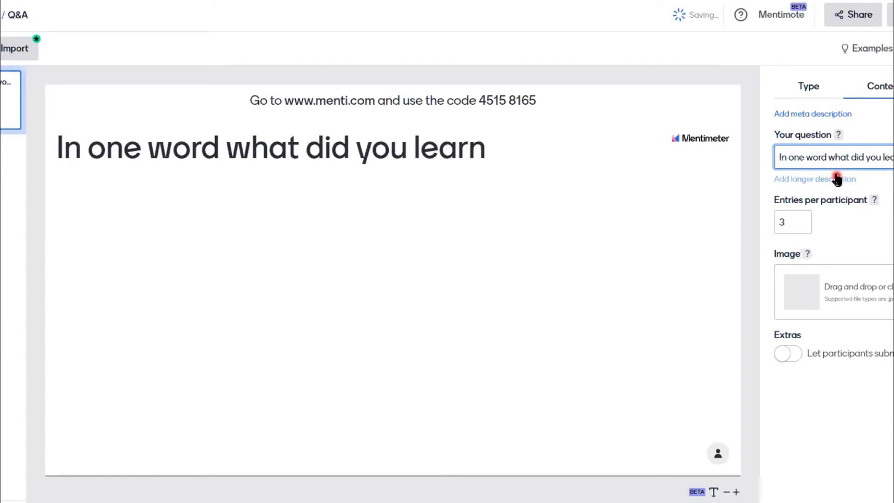